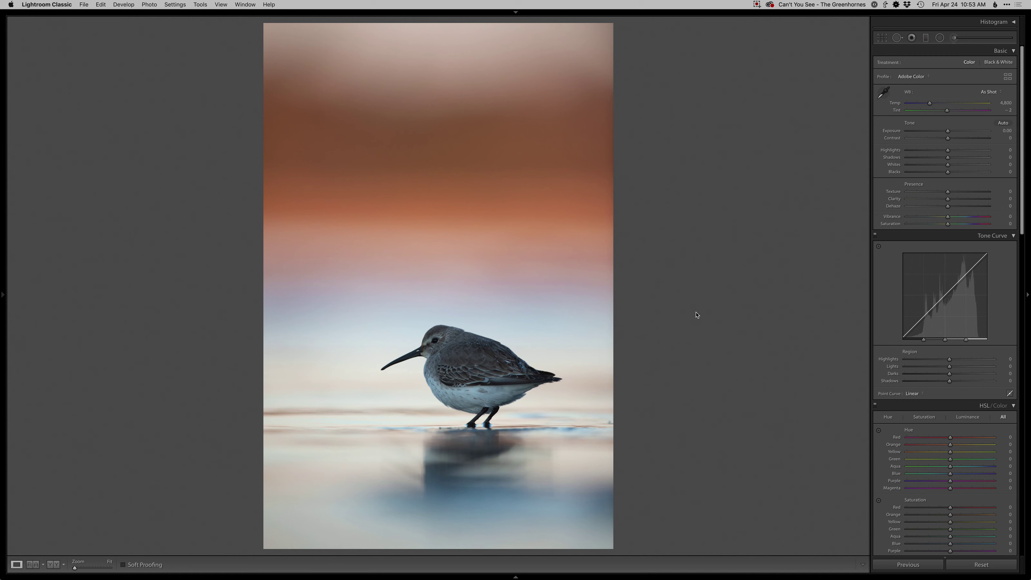
Warm the white balance to Temp 5,864 and Tint +4, and set Shadows to +60 and Blacks to −30.
click(935, 104)
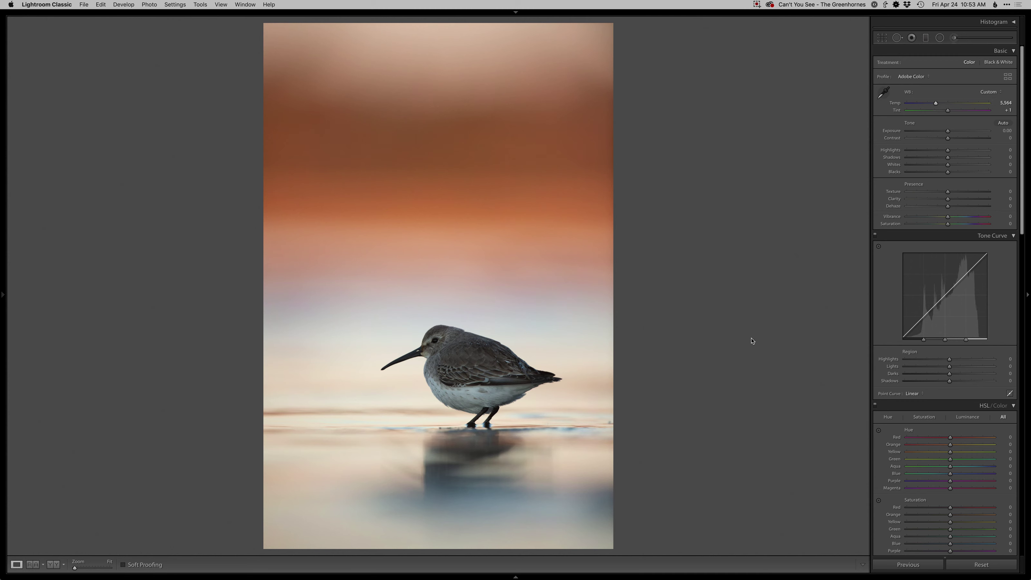
key(shift+equal)
key(equal)
key(shift+equal)
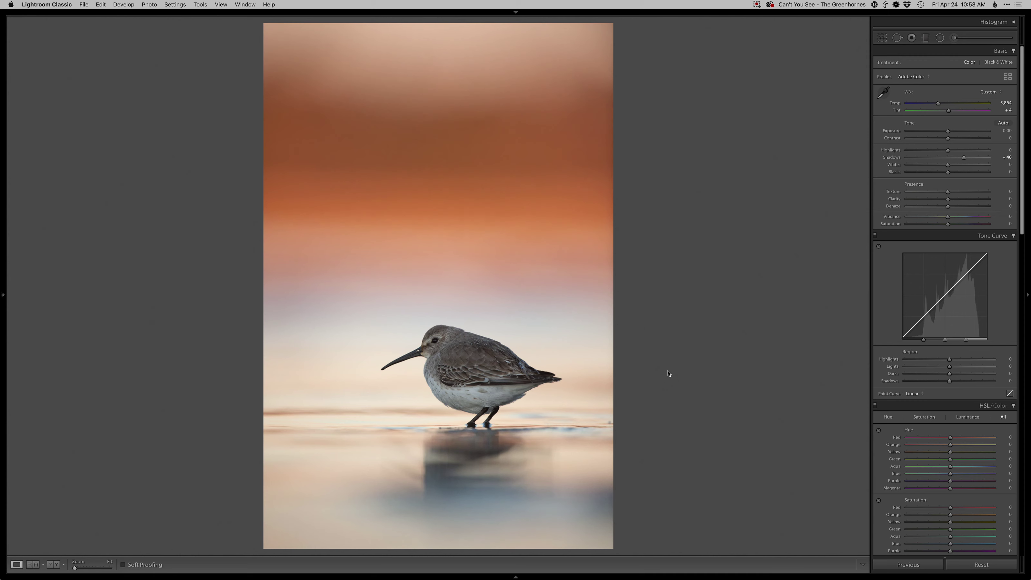
key(shift+equal)
key(period)
key(period)
key(shift+minus)
key(minus)
key(minus)
Apply a graduated filter upward across the water below the bird, with Temp −23 and Exposure −0.11.
key(m)
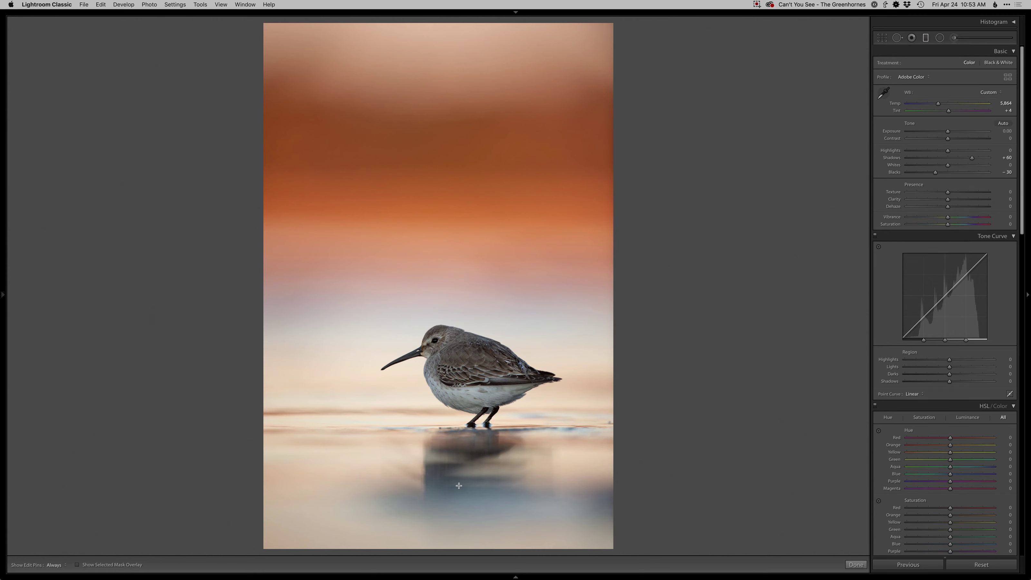
drag(451, 453, 451, 385)
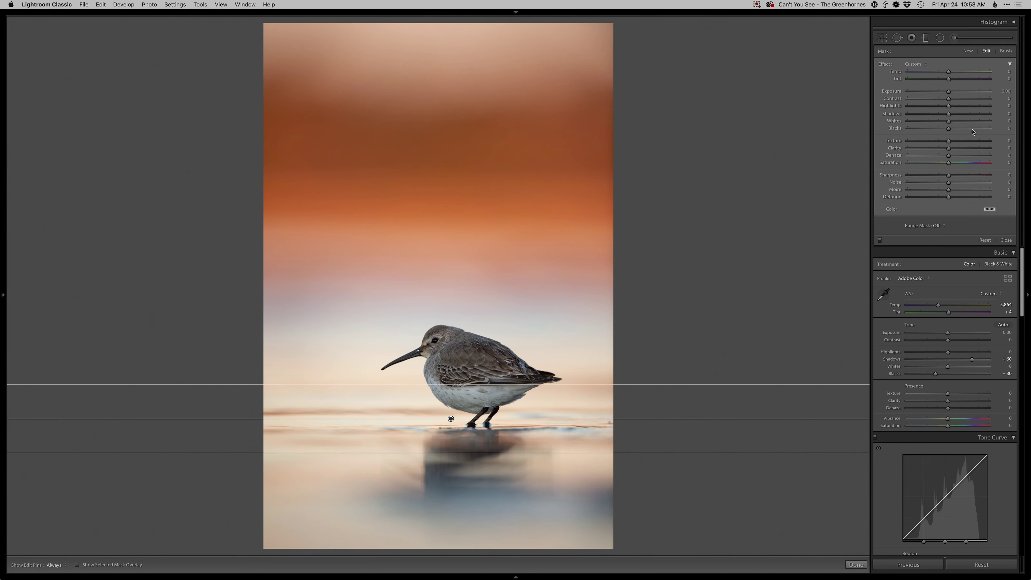
drag(944, 72, 942, 72)
drag(949, 92, 941, 73)
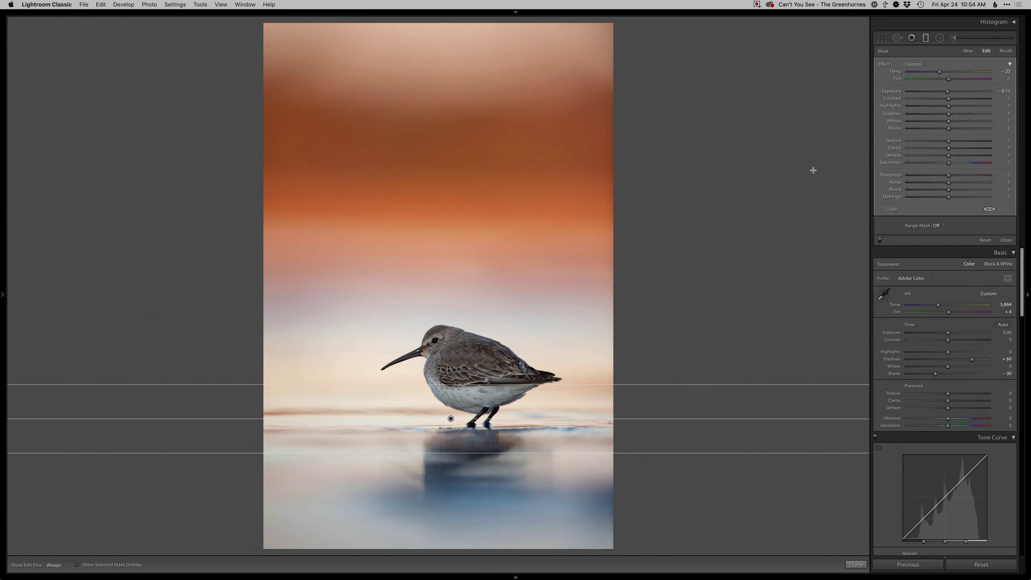
key(m)
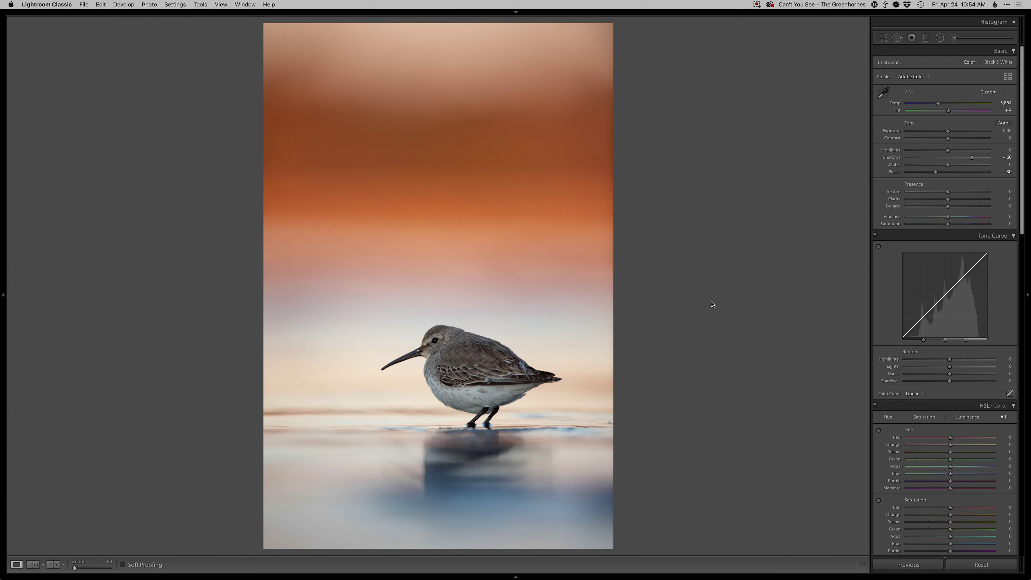
Send the bird photo to Photoshop for editing and switch to Photoshop in full-screen mode.
key(super+e)
key(super+Tab)
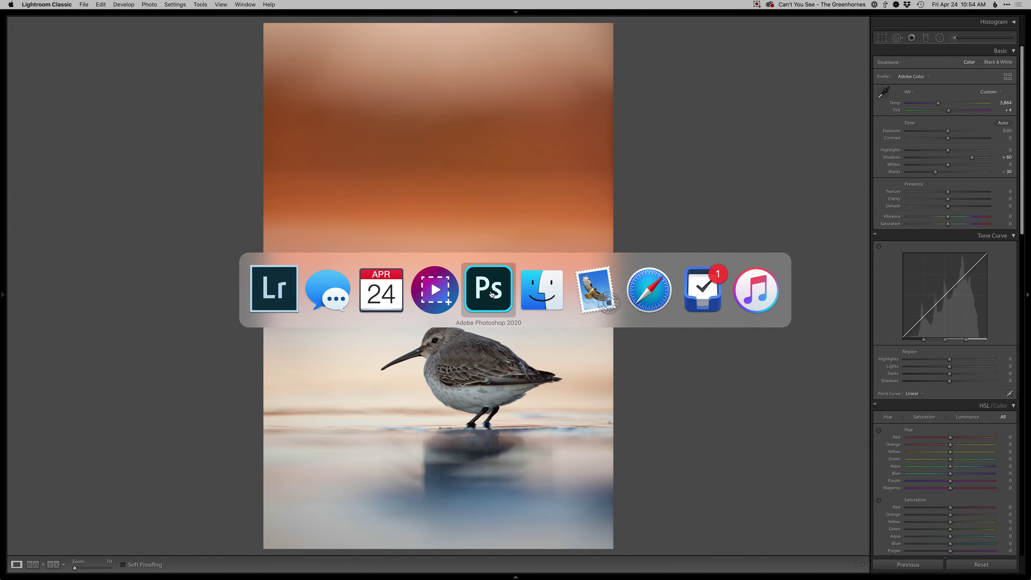
click(466, 311)
key(f)
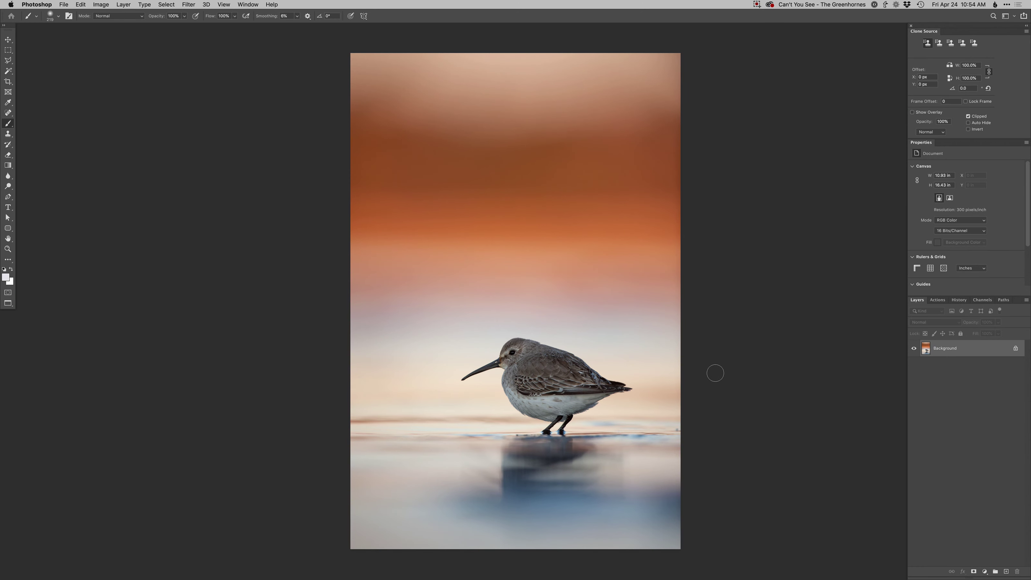
Straighten the photo along the waterline at the bird's feet and apply the crop.
key(c)
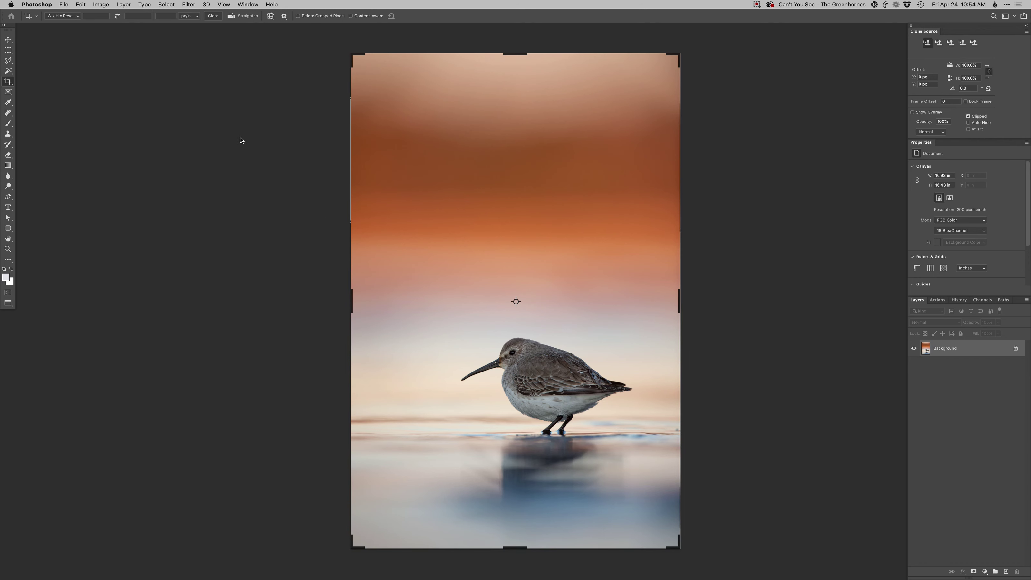
click(231, 16)
drag(362, 432, 696, 427)
key(Return)
Add a new empty layer named Retouch above the background.
key(super+shift+e)
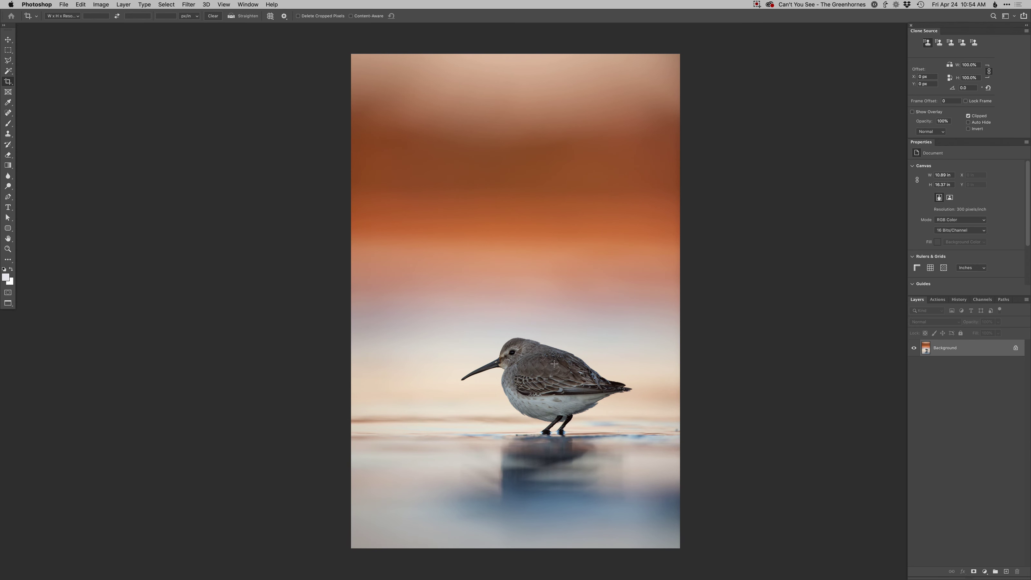
key(super+shift+alt+n)
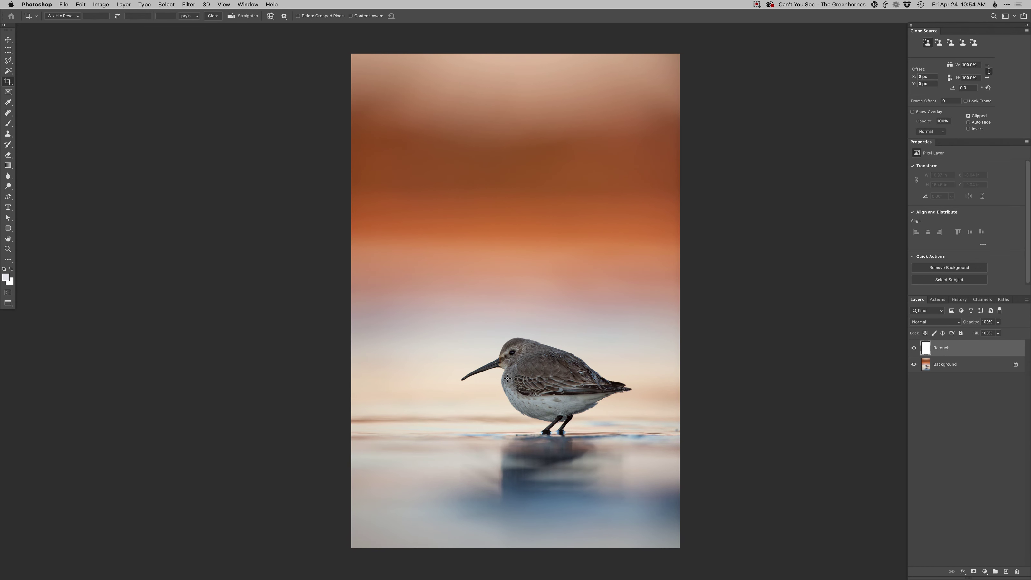
key(m)
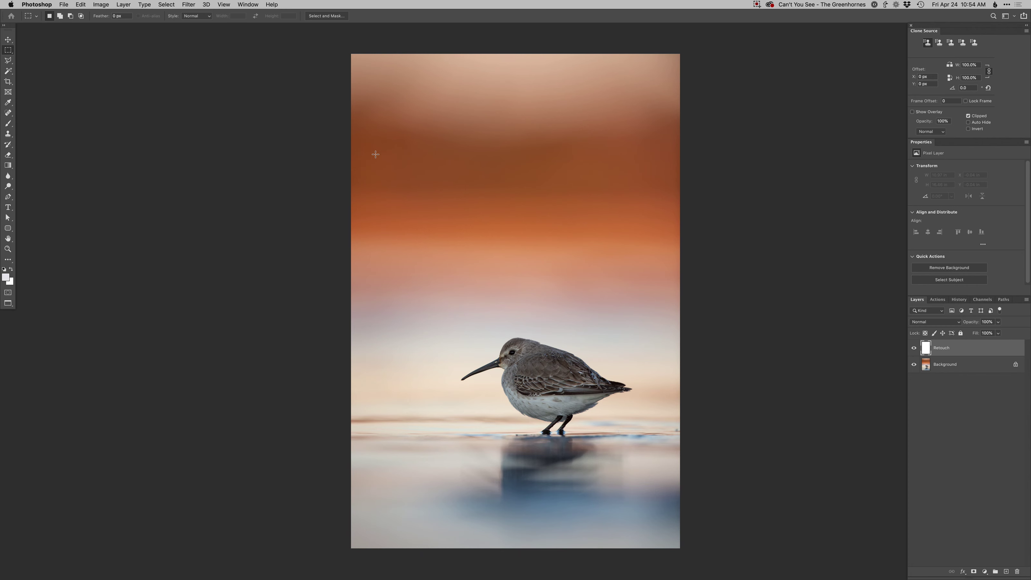
Clone out the distracting specks along the waterline on both sides of the bird, working on the Retouch layer.
scroll(517, 439, up, 5)
key(s)
right_click(531, 417)
click(545, 458)
ctrl+alt+drag(514, 419, 504, 419)
alt+click(512, 415)
click(520, 417)
alt+click(518, 417)
drag(552, 416, 203, 438)
drag(645, 430, 642, 429)
ctrl+alt+drag(645, 418, 689, 413)
alt+click(659, 415)
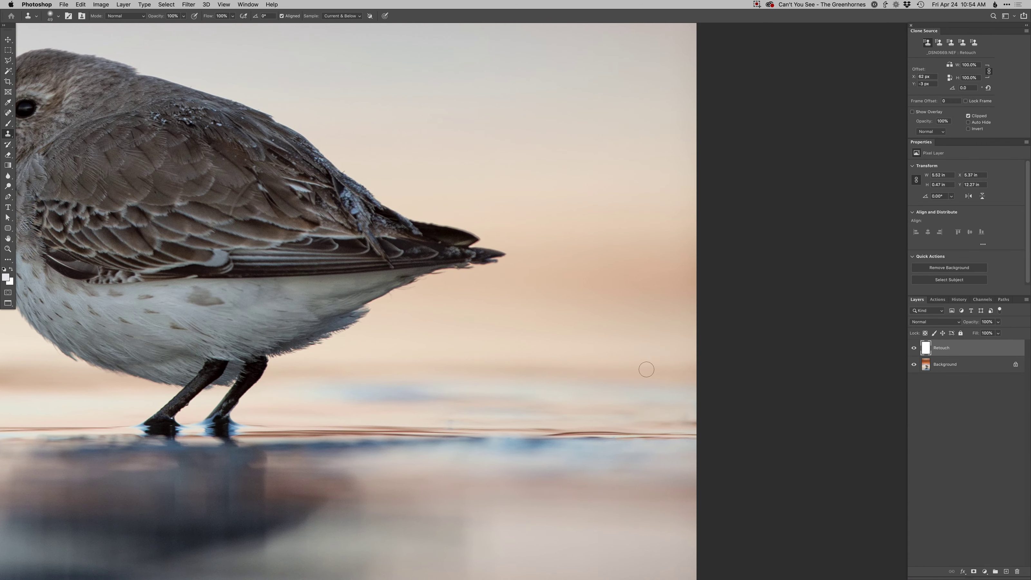
key(super+0)
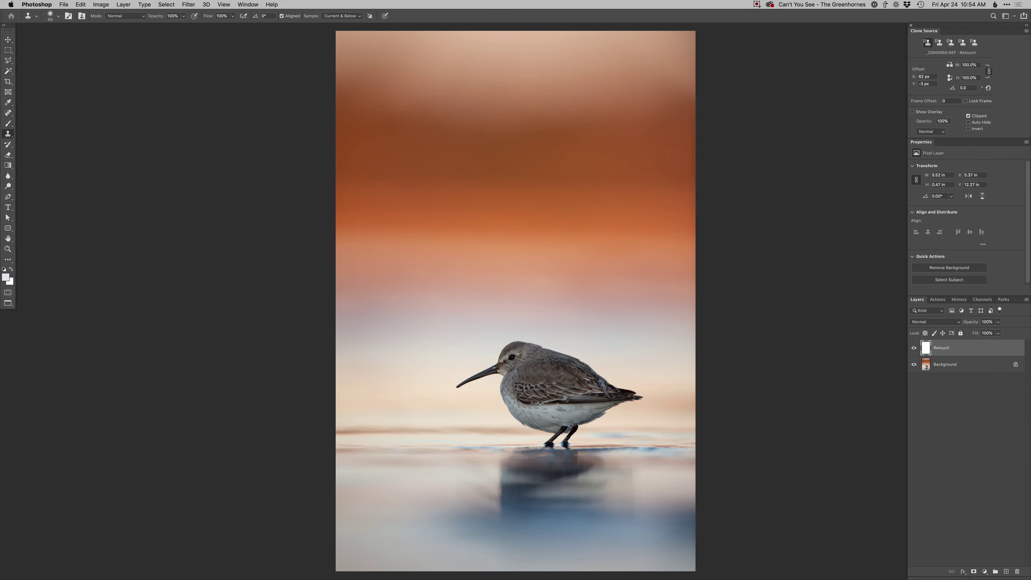
Add a Curves adjustment layer that lifts the highlights and midtones while an anchor point holds down the shadows.
scroll(502, 410, up, 4)
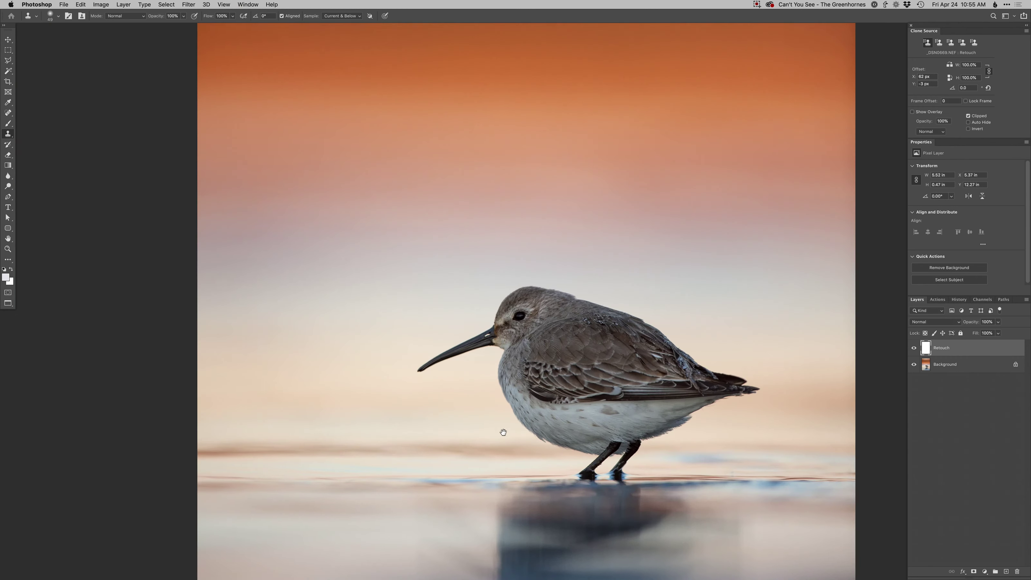
key(super+m)
key(Return)
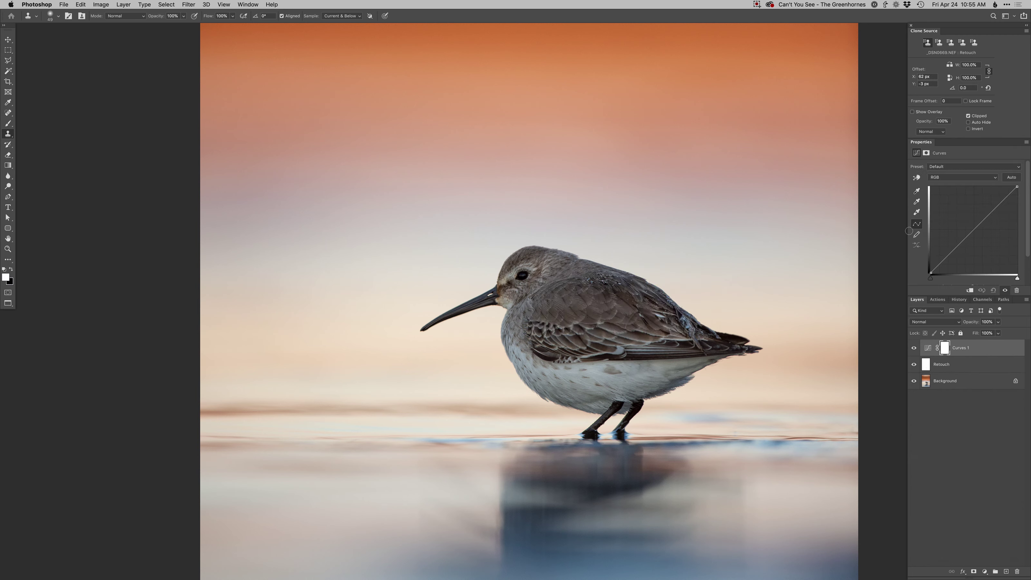
drag(990, 214, 983, 208)
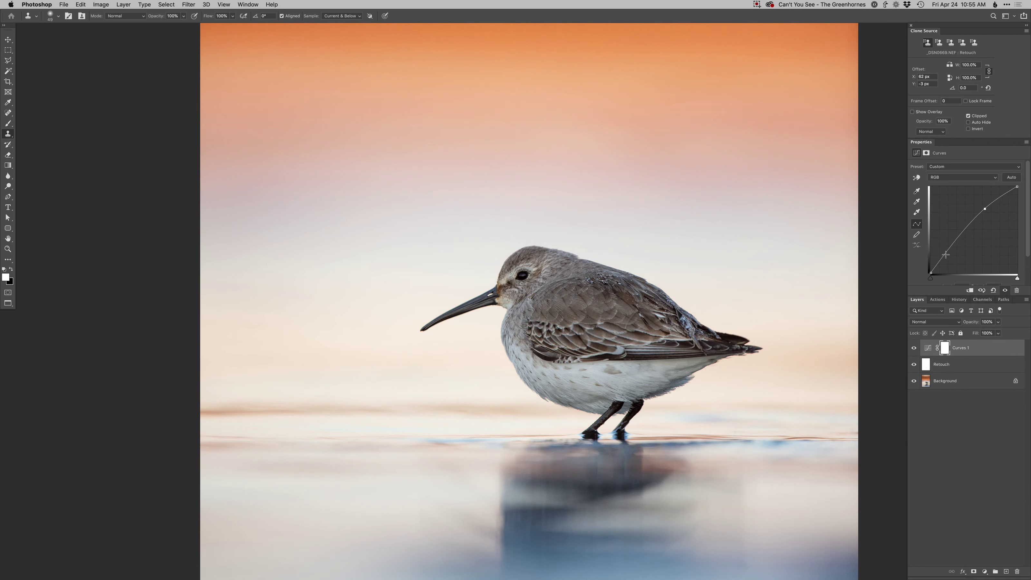
click(945, 256)
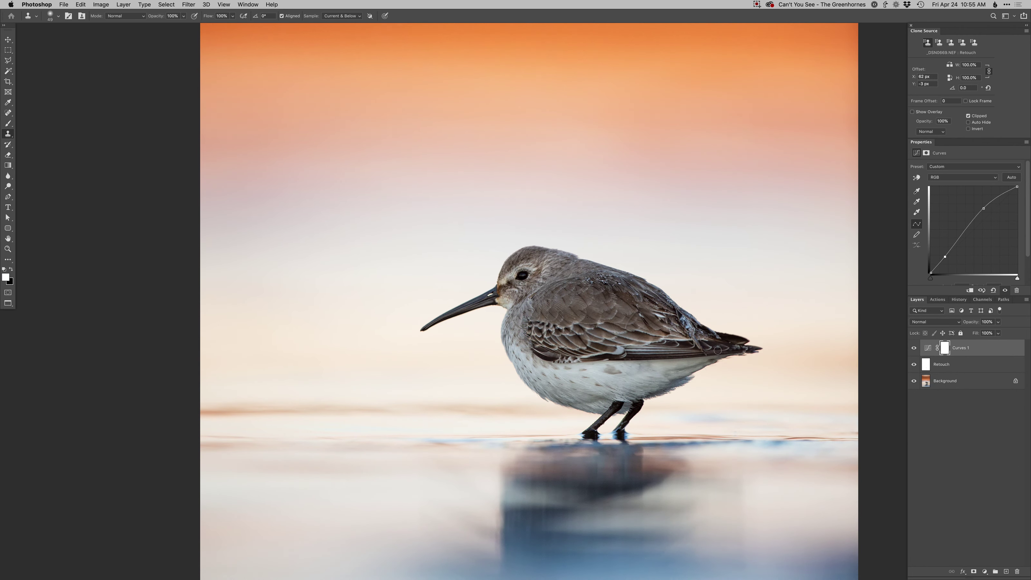
Invert the curves layer's mask and paint the brightening in over the bird's head and body with a white brush.
key(super+i)
super+click(540, 272)
key(b)
mouse_move(507, 279)
mouse_down()
mouse_move(548, 275)
mouse_move(527, 252)
mouse_move(501, 398)
mouse_move(478, 416)
mouse_move(487, 432)
mouse_move(488, 399)
mouse_move(534, 475)
mouse_move(489, 396)
mouse_move(633, 422)
mouse_up()
key(bracketright)
key(bracketright)
key(bracketright)
key(bracketright)
drag(633, 365, 578, 414)
drag(528, 365, 649, 308)
Brush in fine brightening with a much smaller brush, using a Dodge curves layer for details around the bird's eye.
key(bracketleft)
key(bracketleft)
key(bracketleft)
key(bracketleft)
key(bracketleft)
key(bracketleft)
key(bracketleft)
mouse_move(757, 386)
mouse_down()
mouse_move(796, 377)
mouse_move(790, 390)
mouse_move(824, 396)
mouse_up()
drag(587, 330, 651, 368)
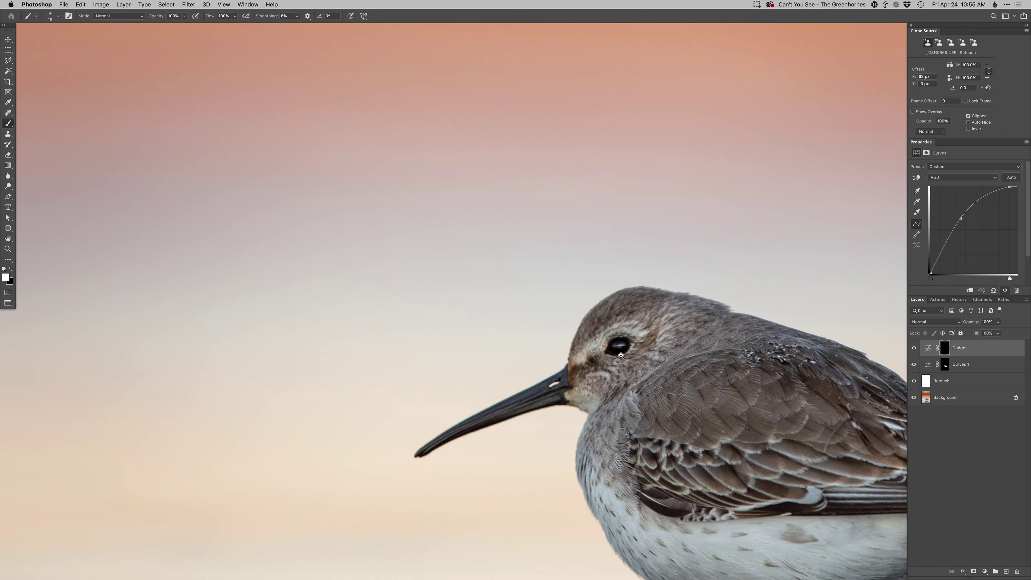
key(super+0)
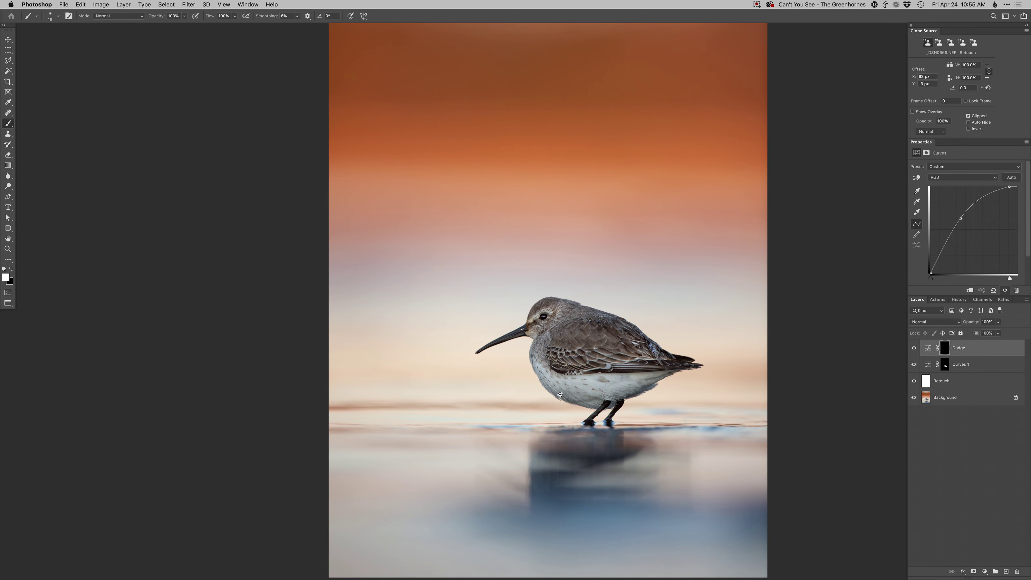
drag(561, 394, 553, 338)
key(super+minus)
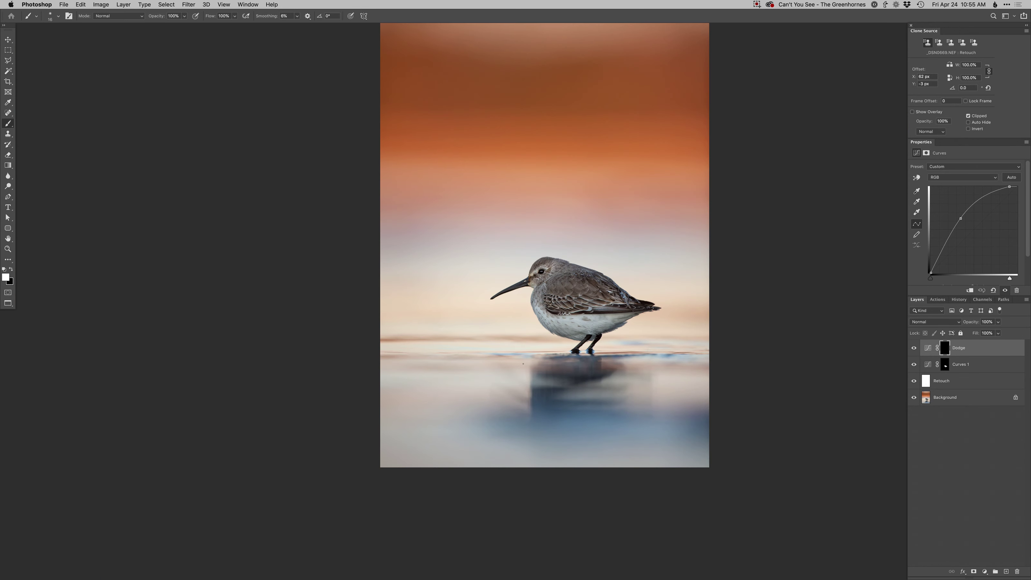
Add another Curves adjustment layer and pull its red channel slightly down to cool the image.
key(Return)
key(super+m)
key(Return)
key(alt+5)
key(alt+3)
click(989, 216)
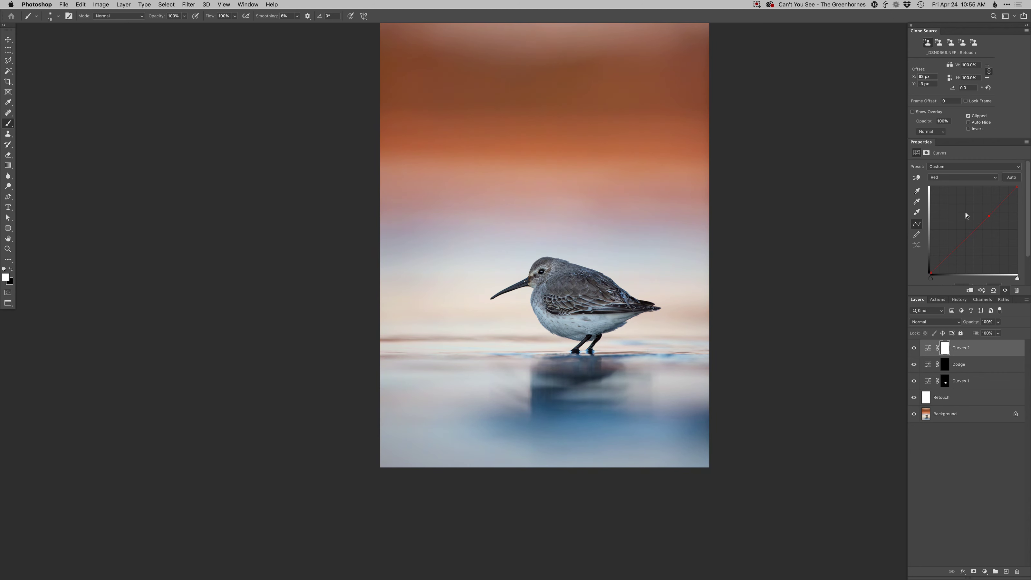
Invert the cooling curves layer's mask and paint the effect into the water and the bird's reflection with a large brush.
key(super+i)
scroll(626, 327, up, 3)
mouse_move(626, 327)
mouse_down()
mouse_move(674, 328)
mouse_move(661, 327)
mouse_up()
drag(747, 331, 321, 341)
mouse_move(501, 347)
mouse_down()
mouse_move(656, 322)
mouse_move(548, 325)
mouse_up()
mouse_move(737, 321)
mouse_down()
mouse_move(340, 344)
mouse_move(656, 320)
mouse_move(311, 374)
mouse_move(757, 396)
mouse_move(337, 421)
mouse_up()
drag(607, 444, 599, 429)
drag(397, 461, 744, 438)
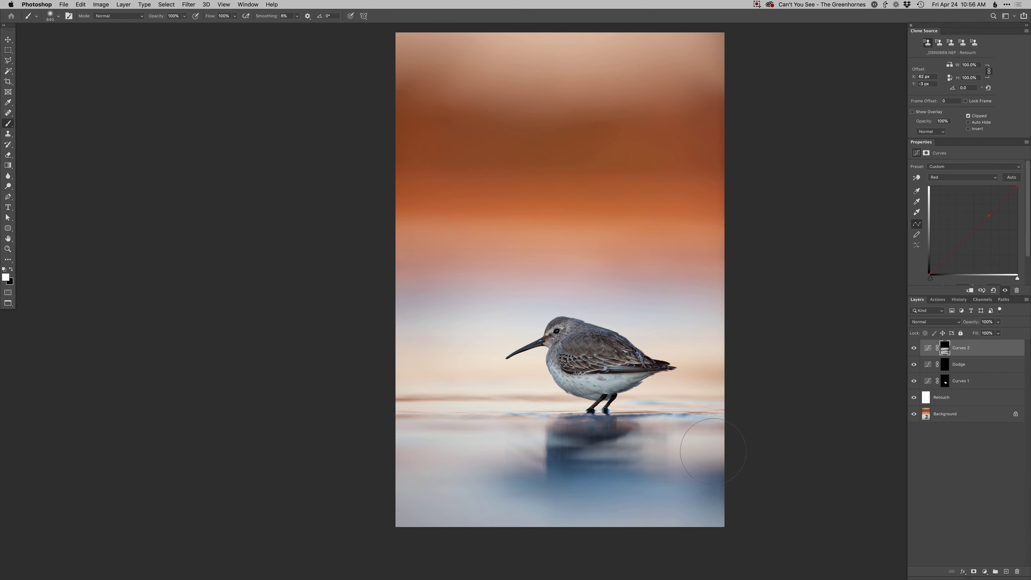
key(space)
Paint black on the cooling curves layer's mask over the bird's bill, head, back and tail to remove the blue cast.
mouse_move(553, 349)
mouse_down()
mouse_move(621, 337)
mouse_move(460, 336)
mouse_up()
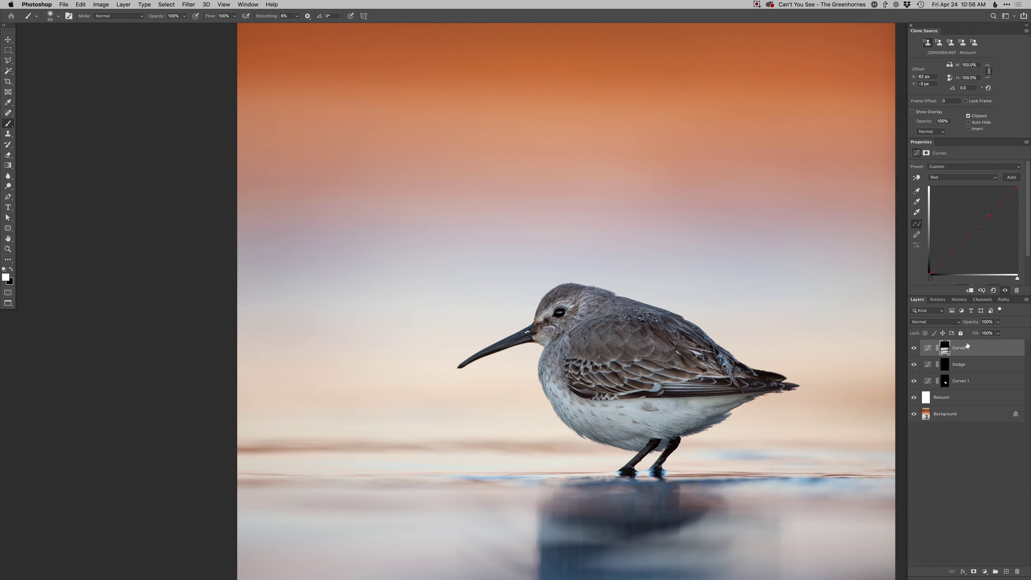
alt+click(946, 350)
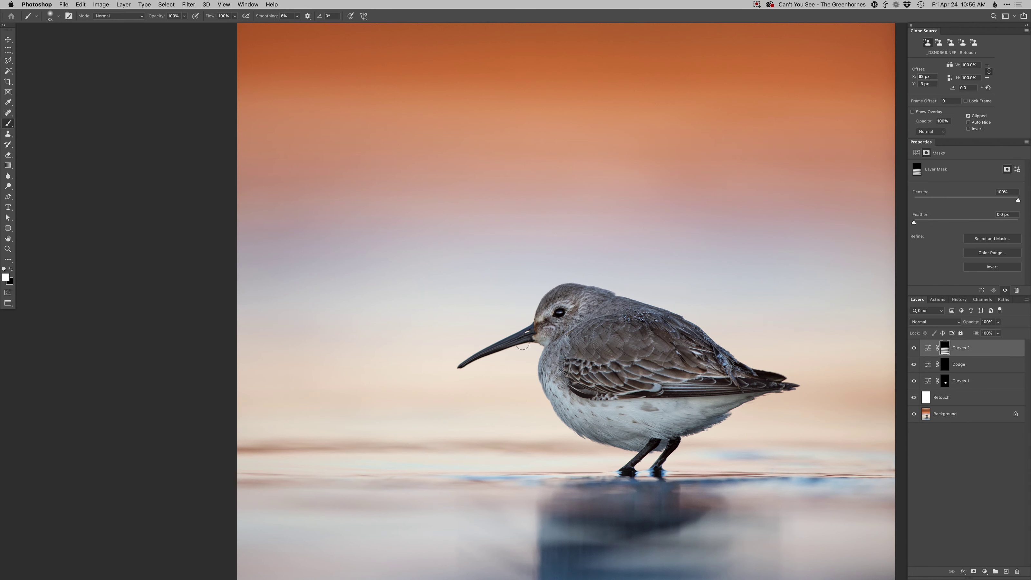
ctrl+alt+drag(539, 338, 529, 338)
key(x)
ctrl+alt+drag(601, 316, 610, 315)
ctrl+alt+drag(644, 323, 641, 323)
drag(732, 374, 749, 374)
drag(733, 382, 722, 382)
drag(597, 295, 586, 289)
drag(634, 336, 610, 306)
Compare the whole photo with and without the first brightening curves layer, and inspect the bird's head and back up close.
key(super+minus)
key(super+minus)
click(913, 381)
click(913, 381)
click(913, 381)
click(913, 382)
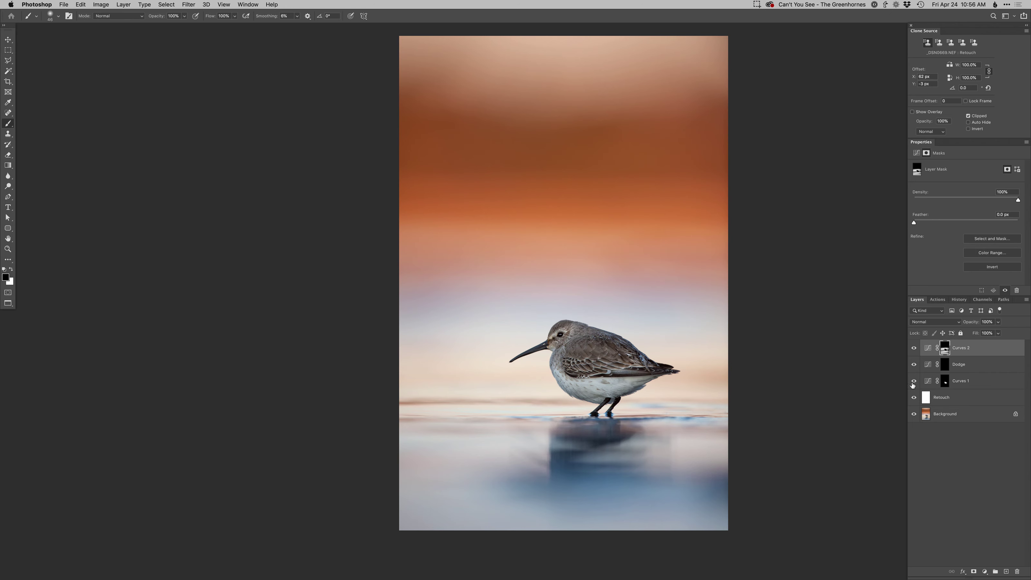
super+click(577, 333)
super+click(608, 340)
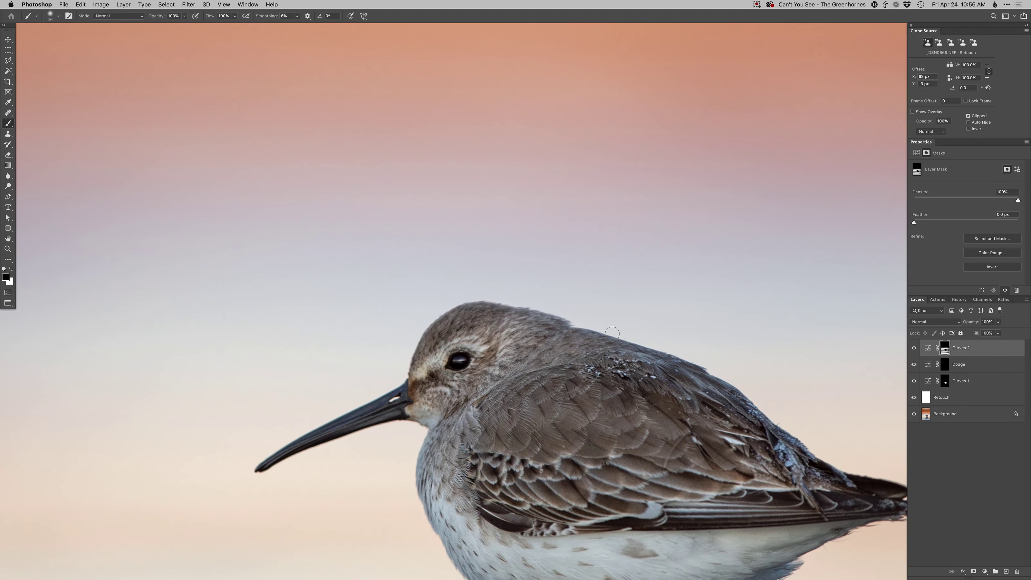